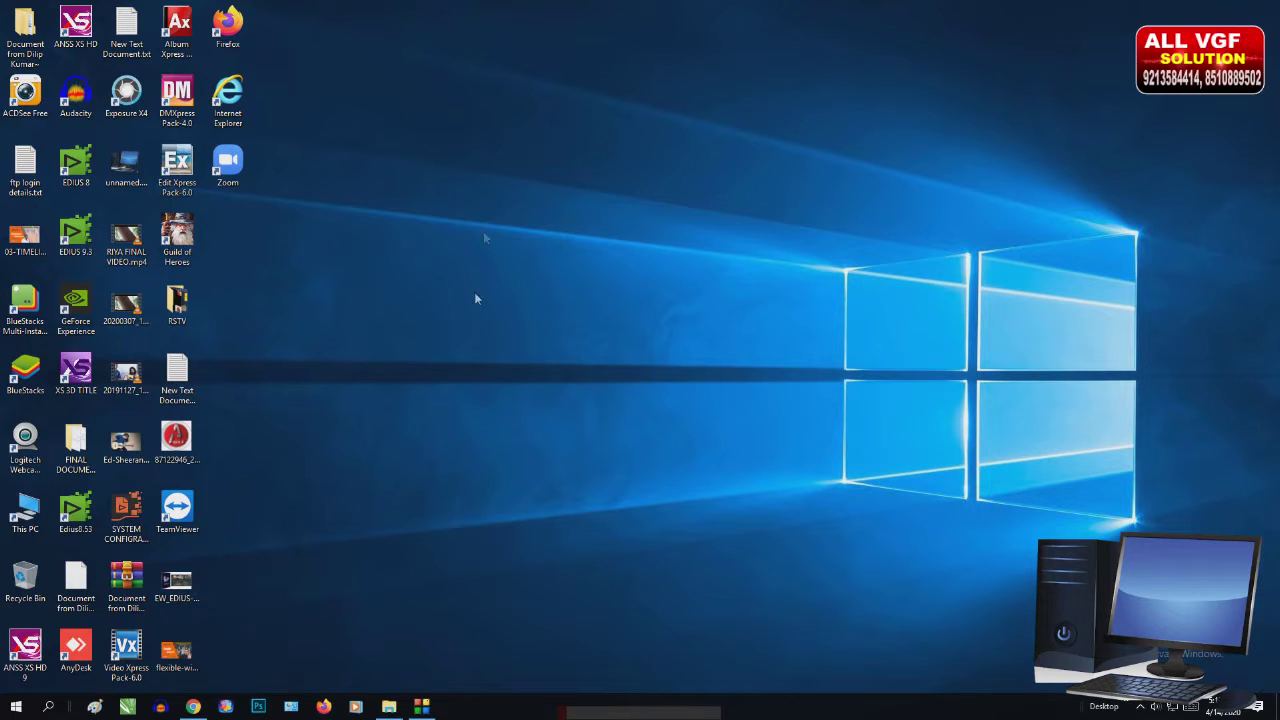
# Pin ACDSee Free from the recently added apps to Start
pyautogui.click(16, 707)
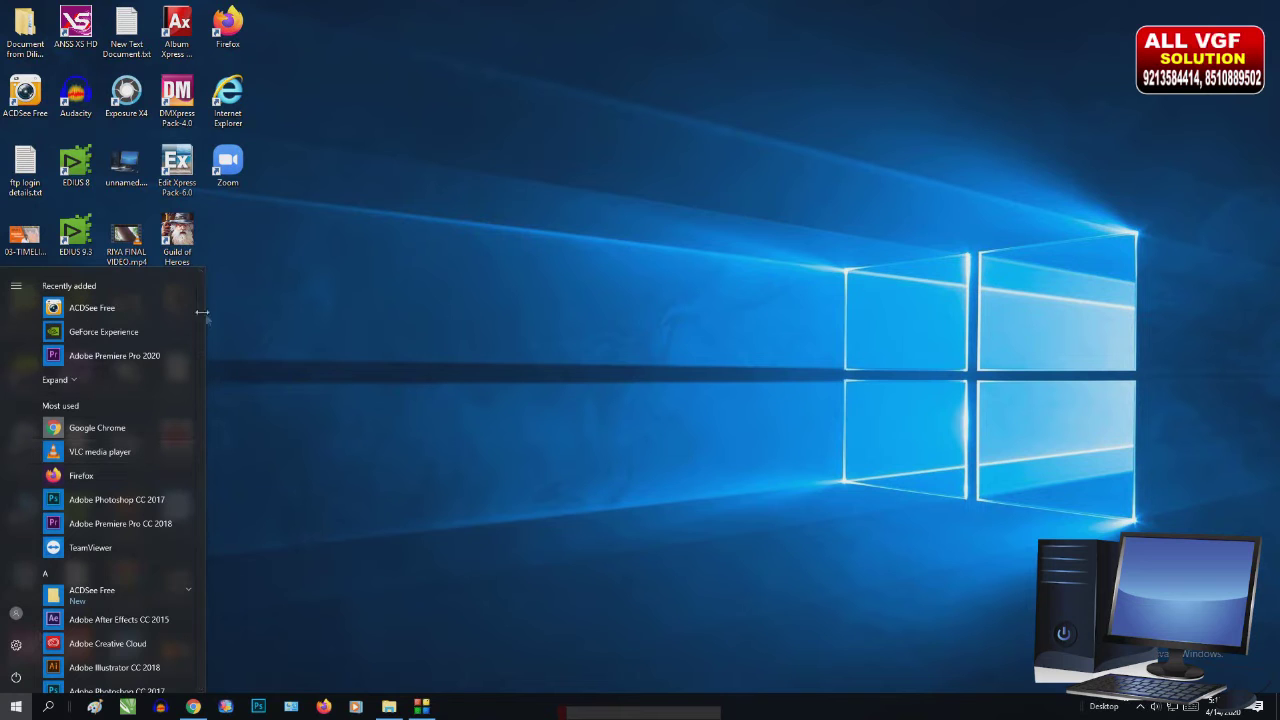
pyautogui.scroll(-2, 195, 330)
pyautogui.moveTo(196, 338); pyautogui.dragTo(193, 305)
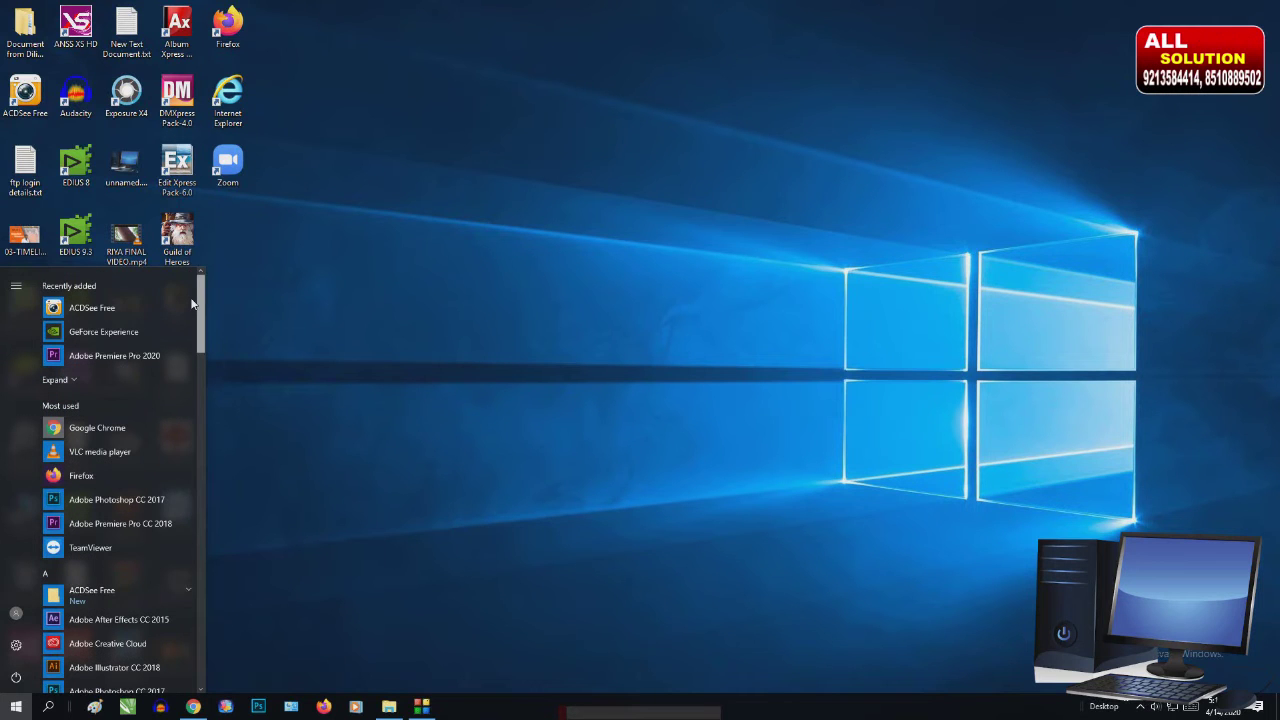
pyautogui.rightClick(105, 308)
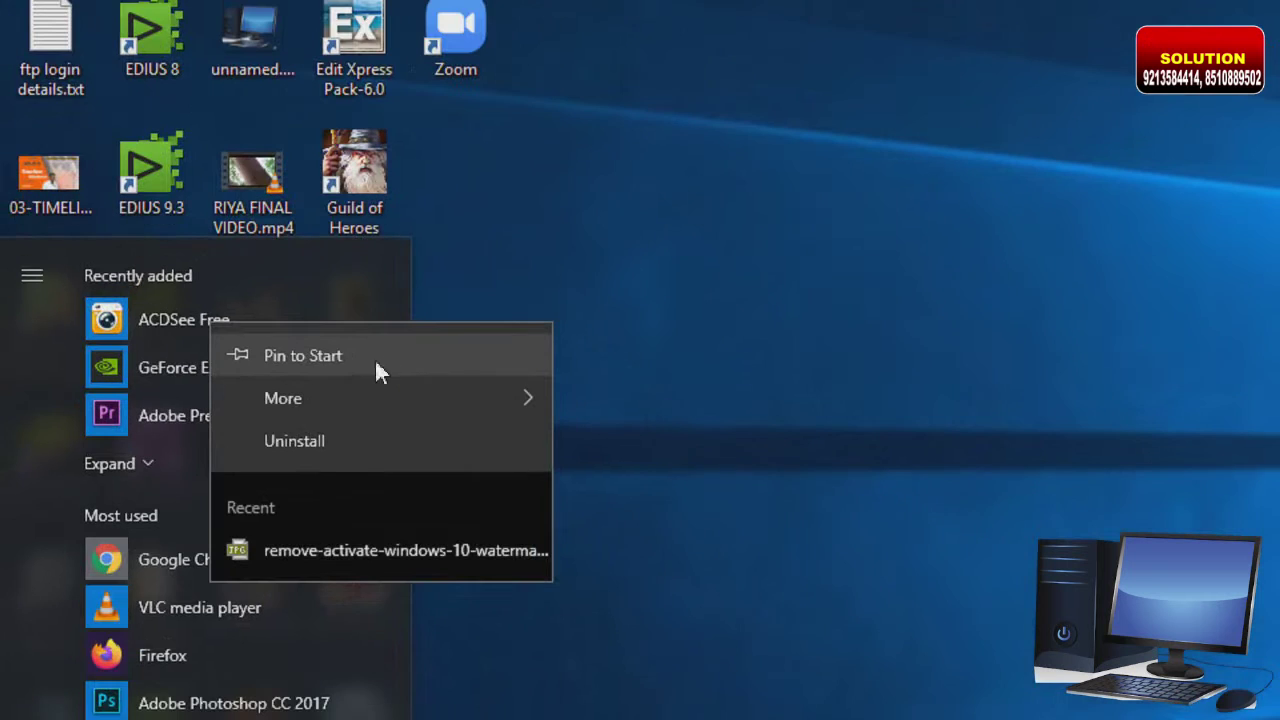
pyautogui.click(365, 364)
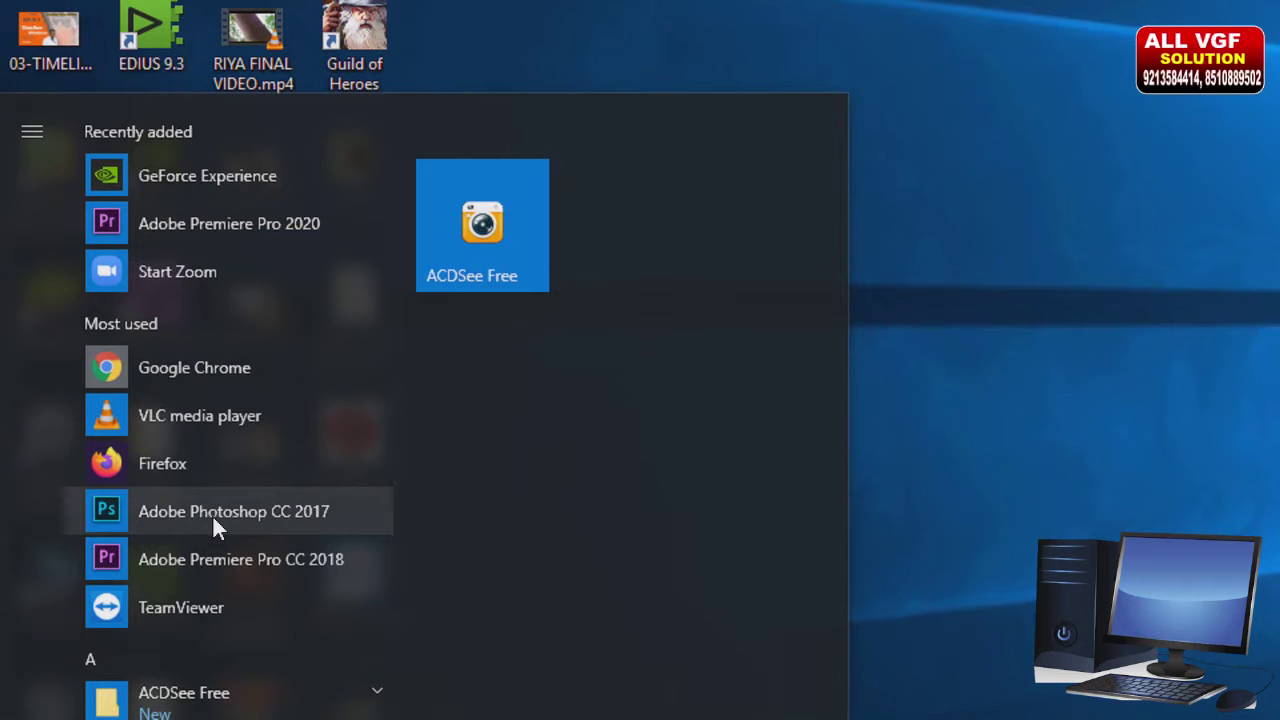
# Pin Adobe Photoshop CC 2017 and Firefox from the most used apps to Start
pyautogui.rightClick(214, 514)
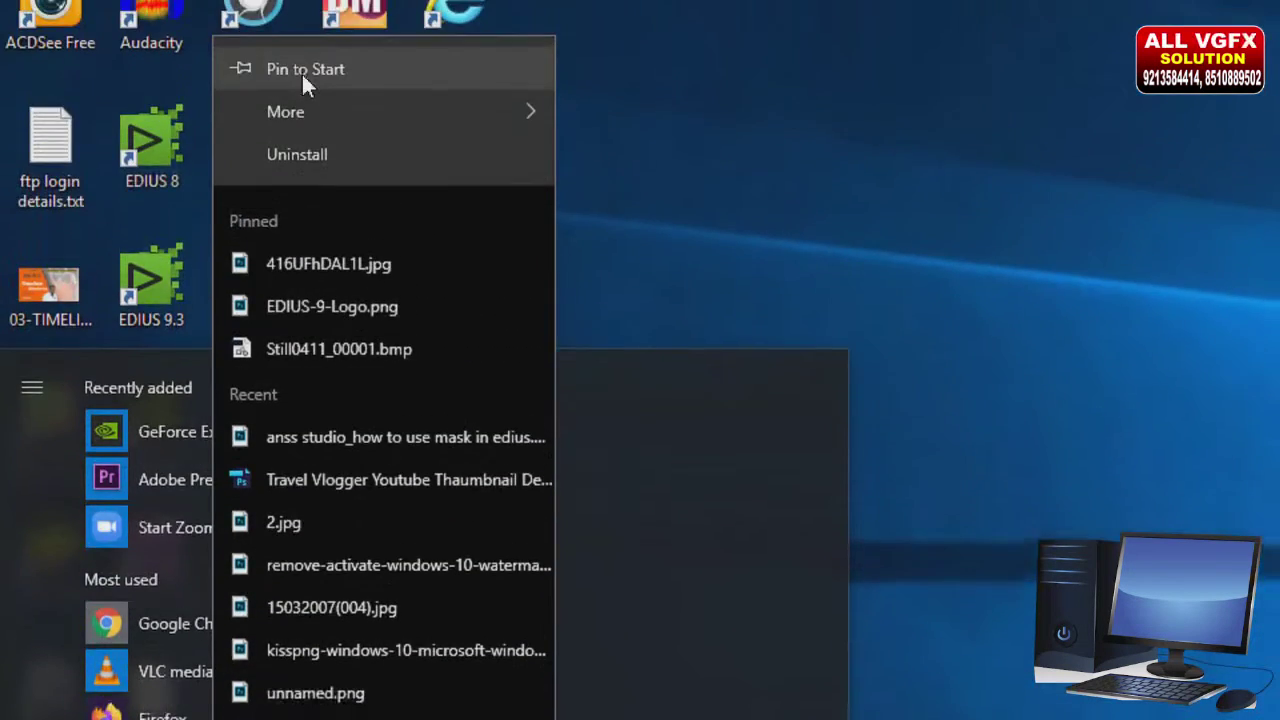
pyautogui.click(302, 91)
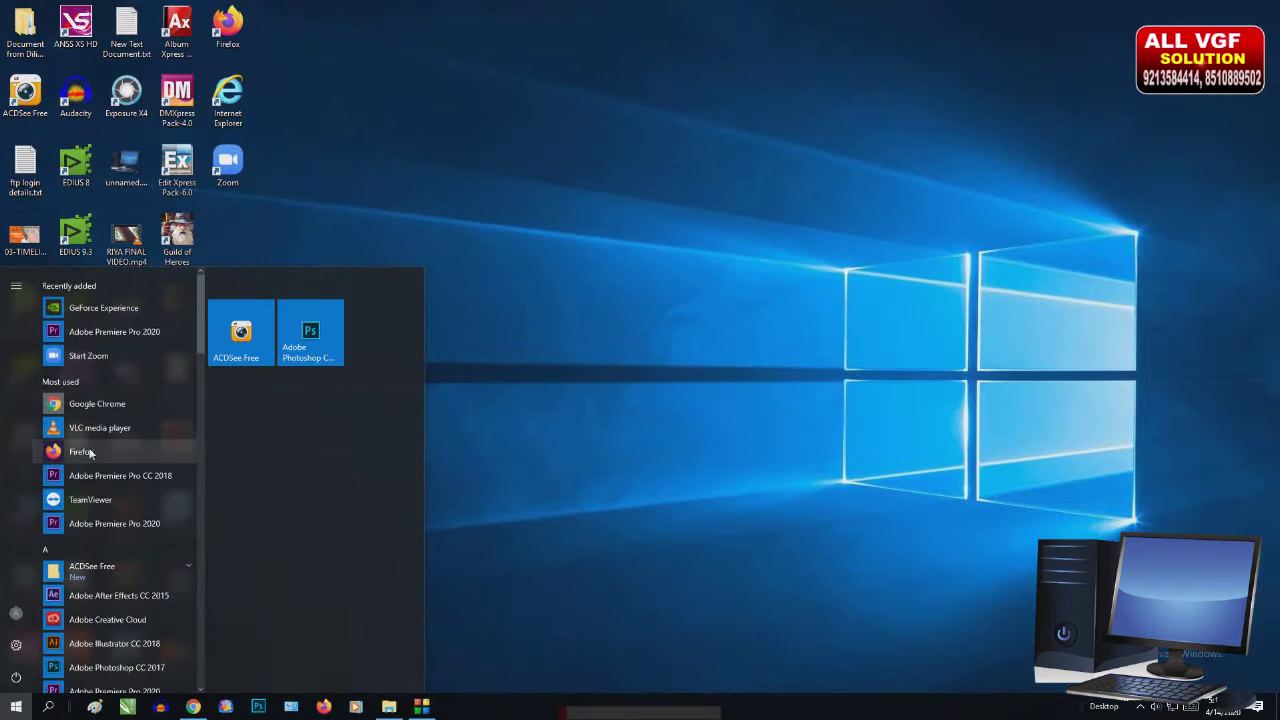
pyautogui.rightClick(82, 455)
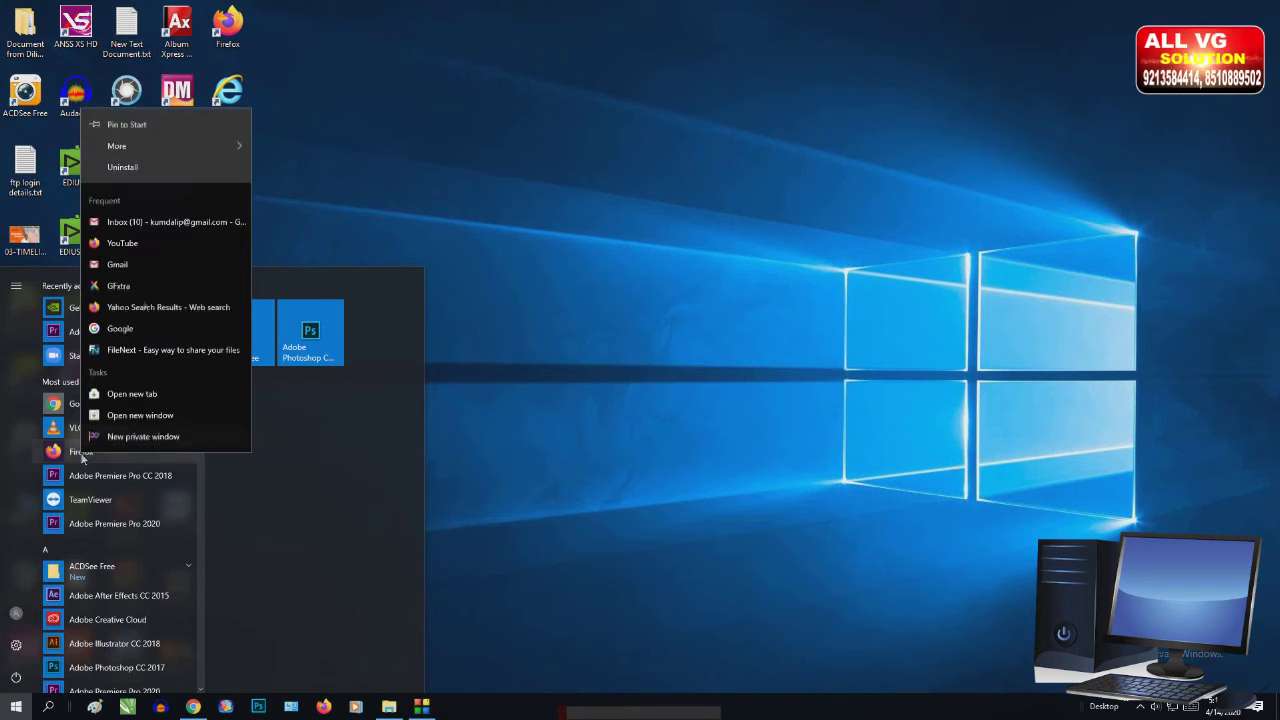
pyautogui.click(125, 126)
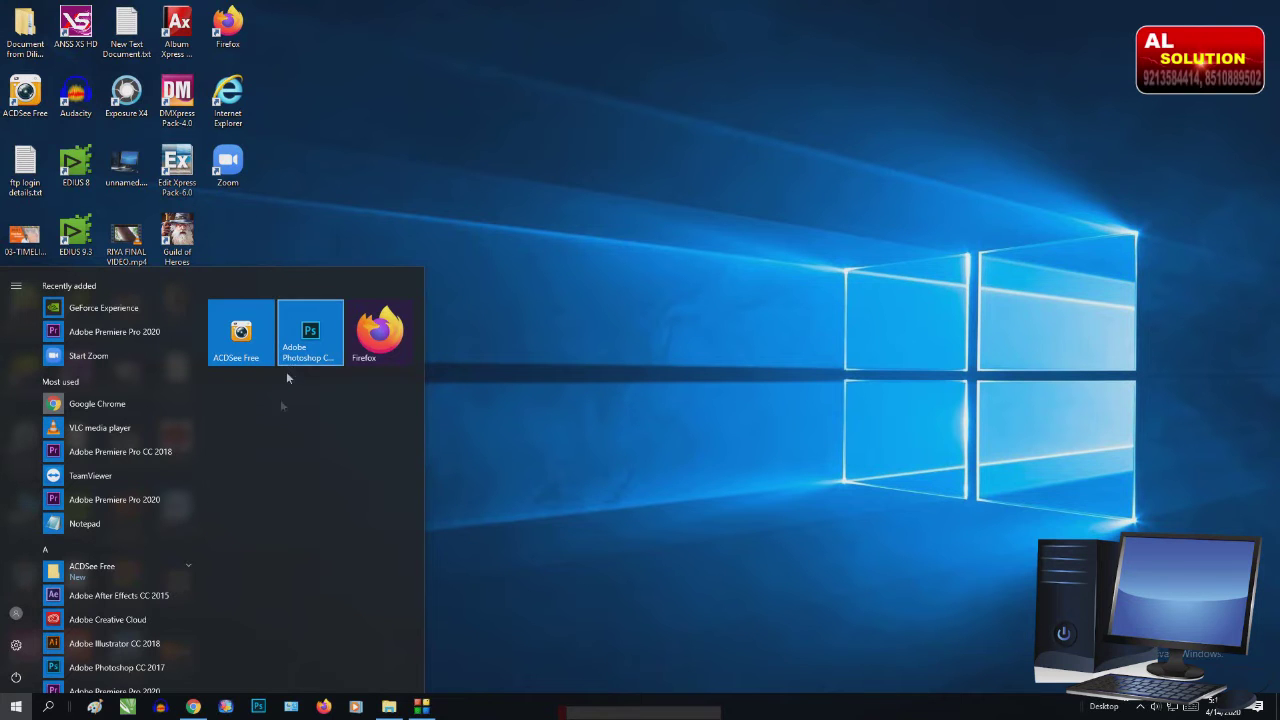
# Resize the Photoshop, ACDSee Free and Firefox tiles in Start to Small
pyautogui.rightClick(325, 347)
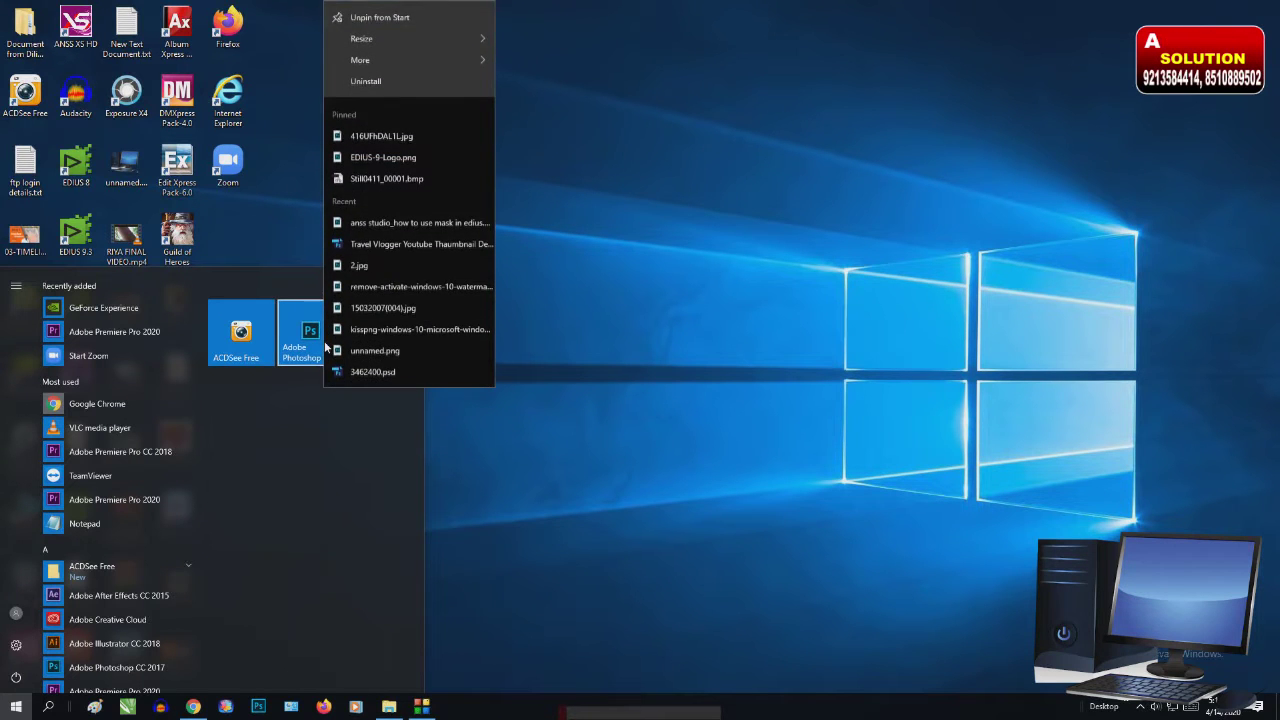
pyautogui.moveTo(378, 42)
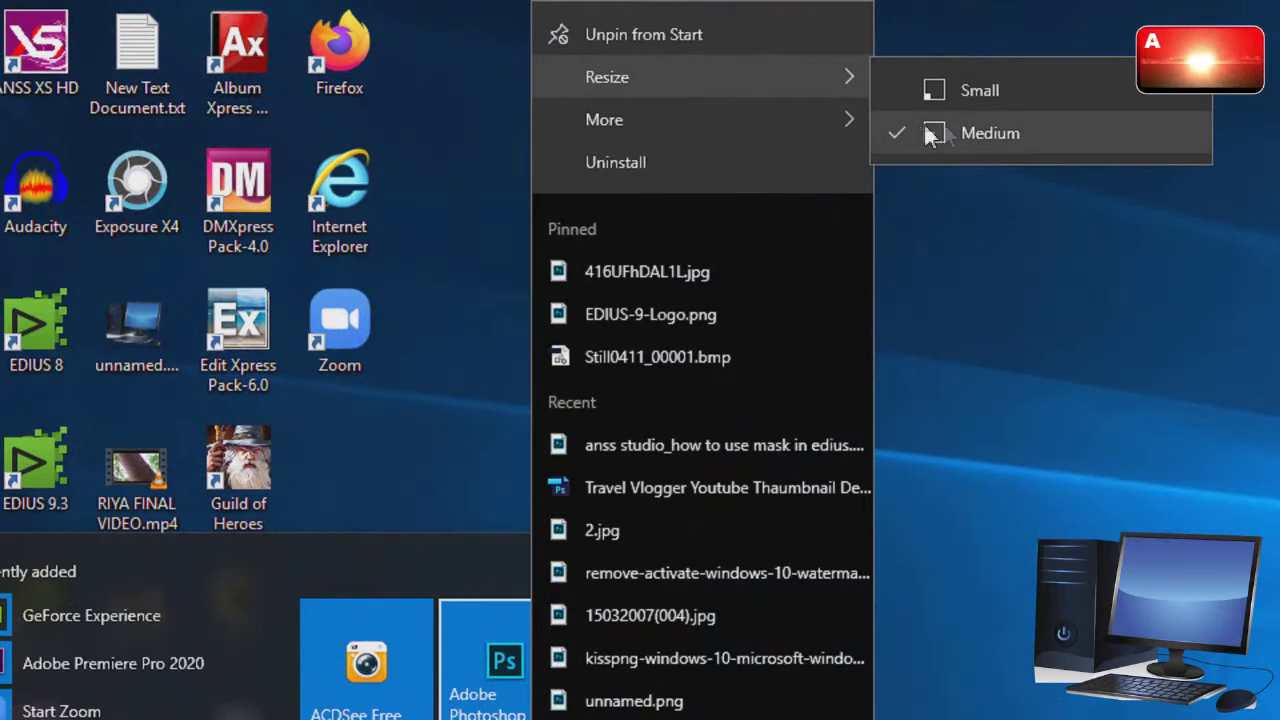
pyautogui.click(985, 92)
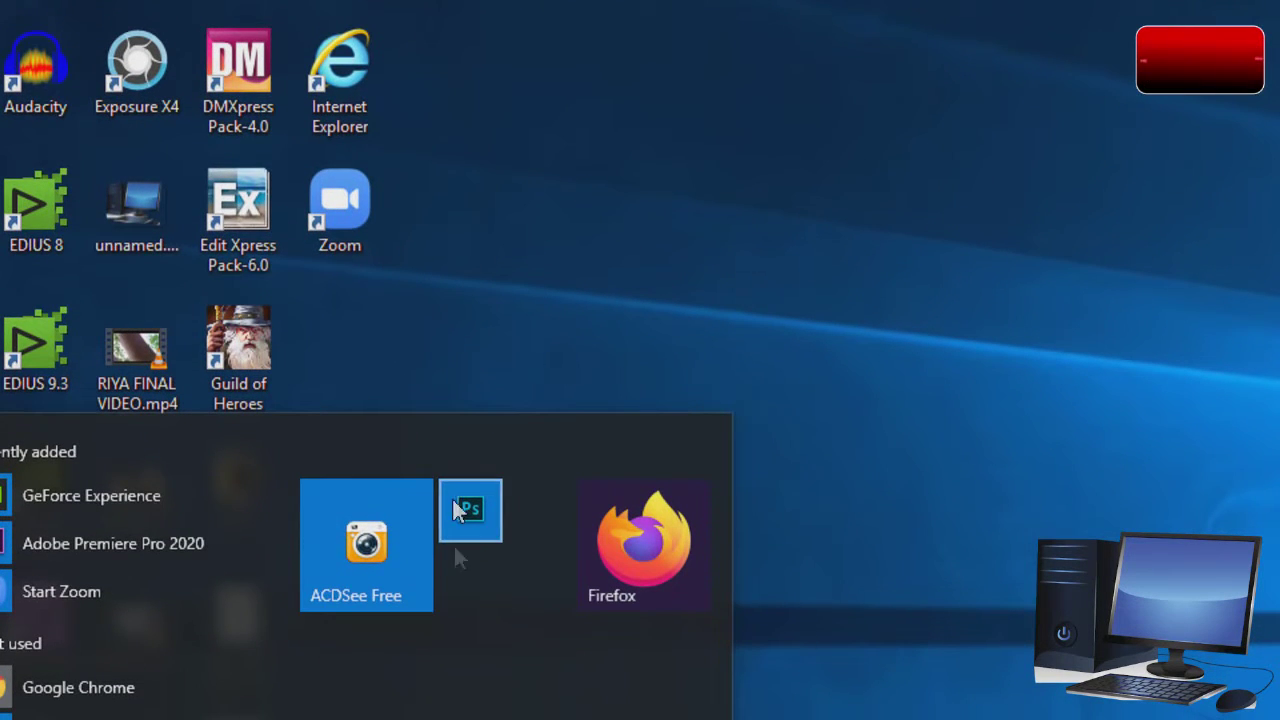
pyautogui.rightClick(383, 554)
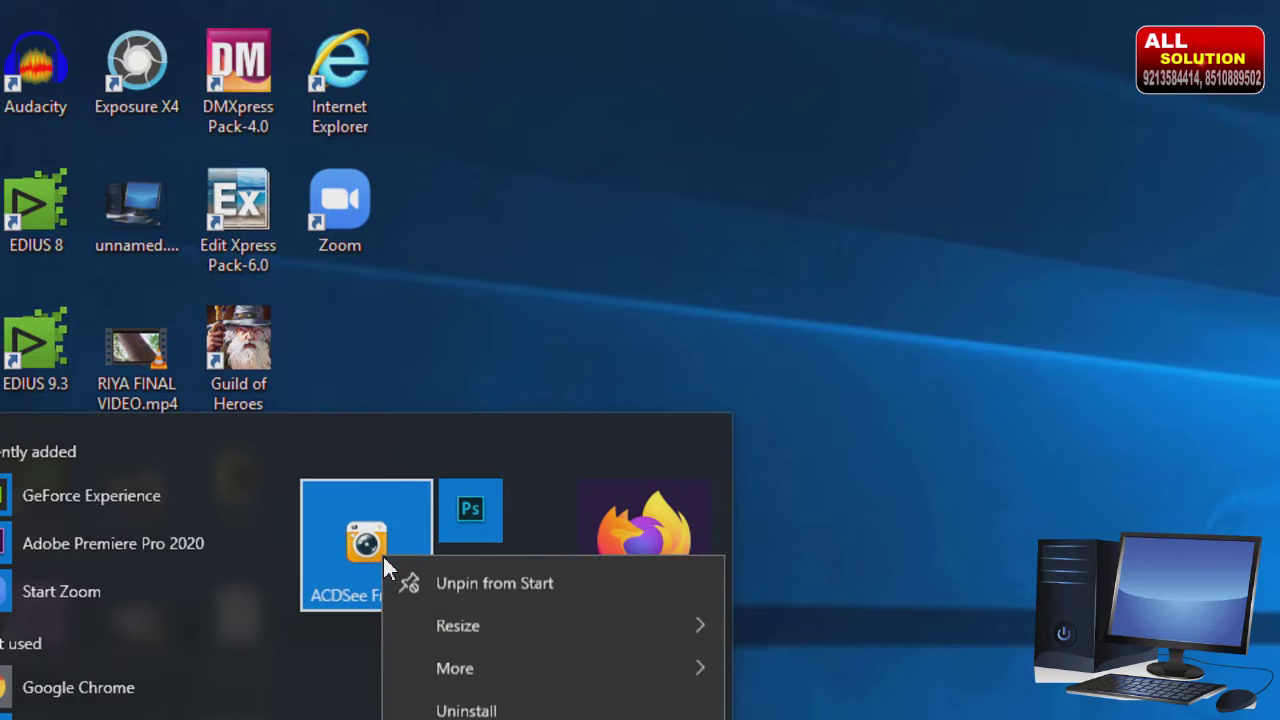
pyautogui.moveTo(446, 622)
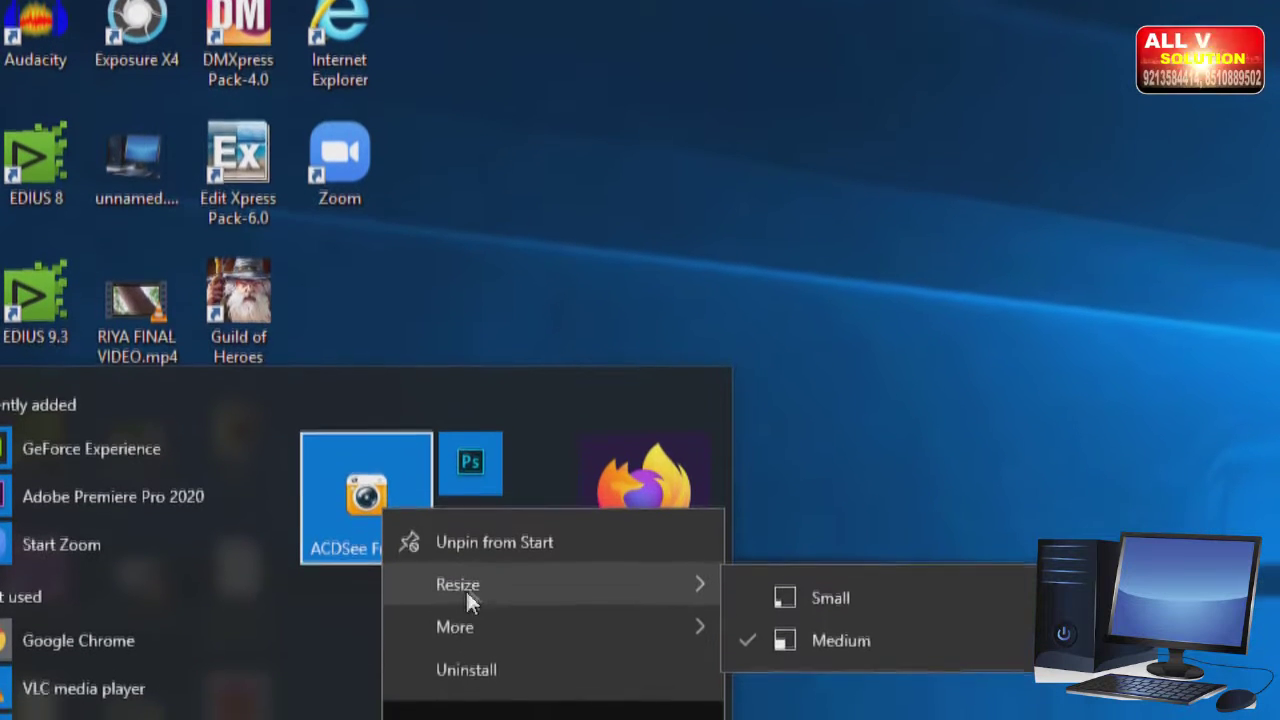
pyautogui.click(805, 594)
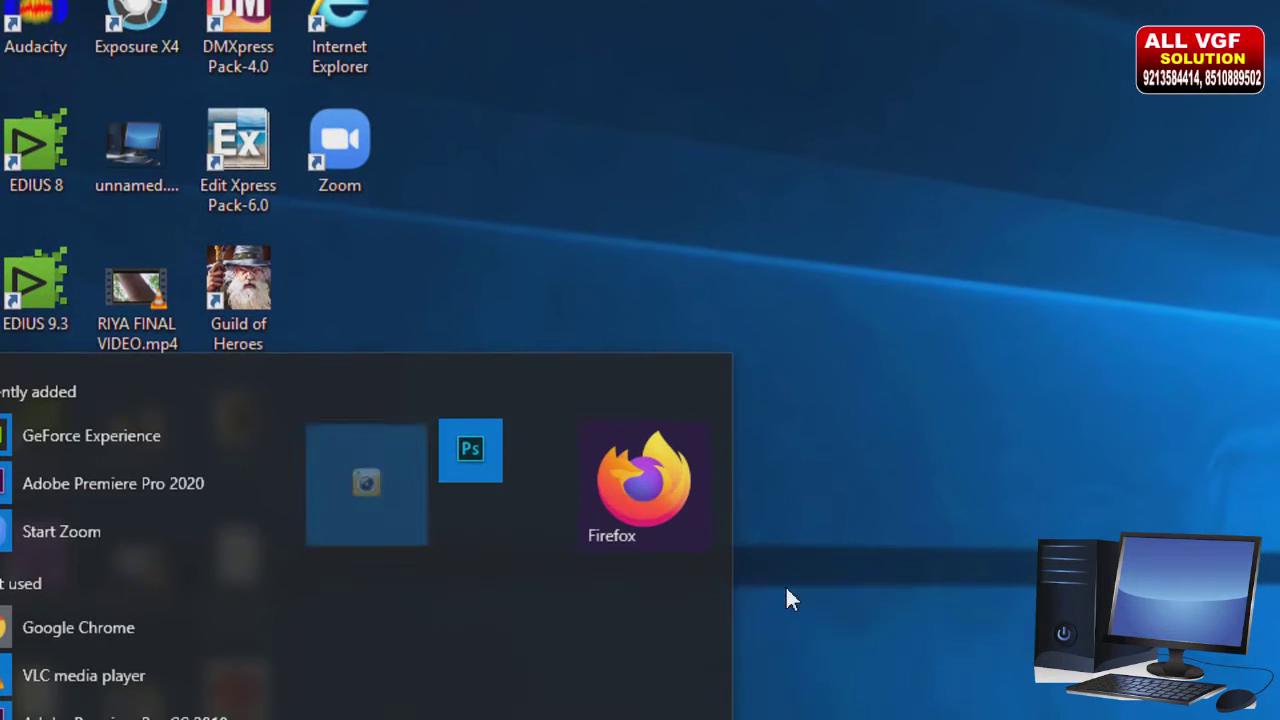
pyautogui.rightClick(612, 517)
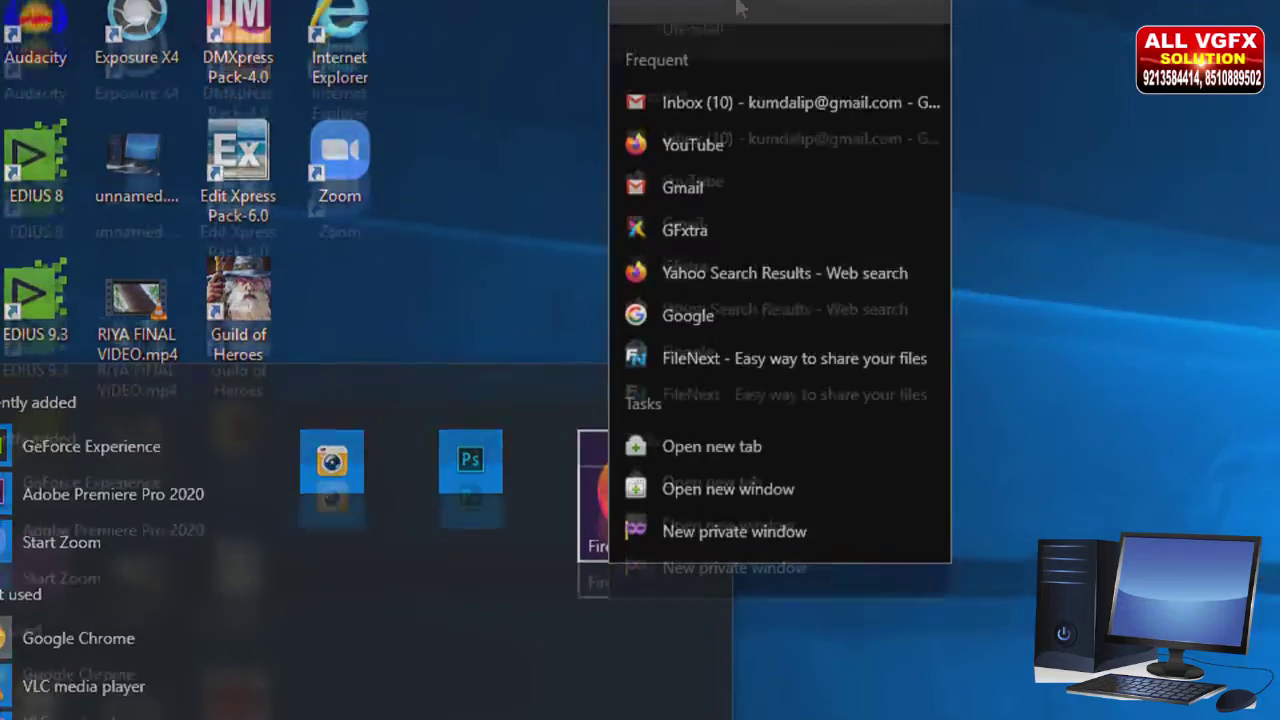
pyautogui.moveTo(694, 40)
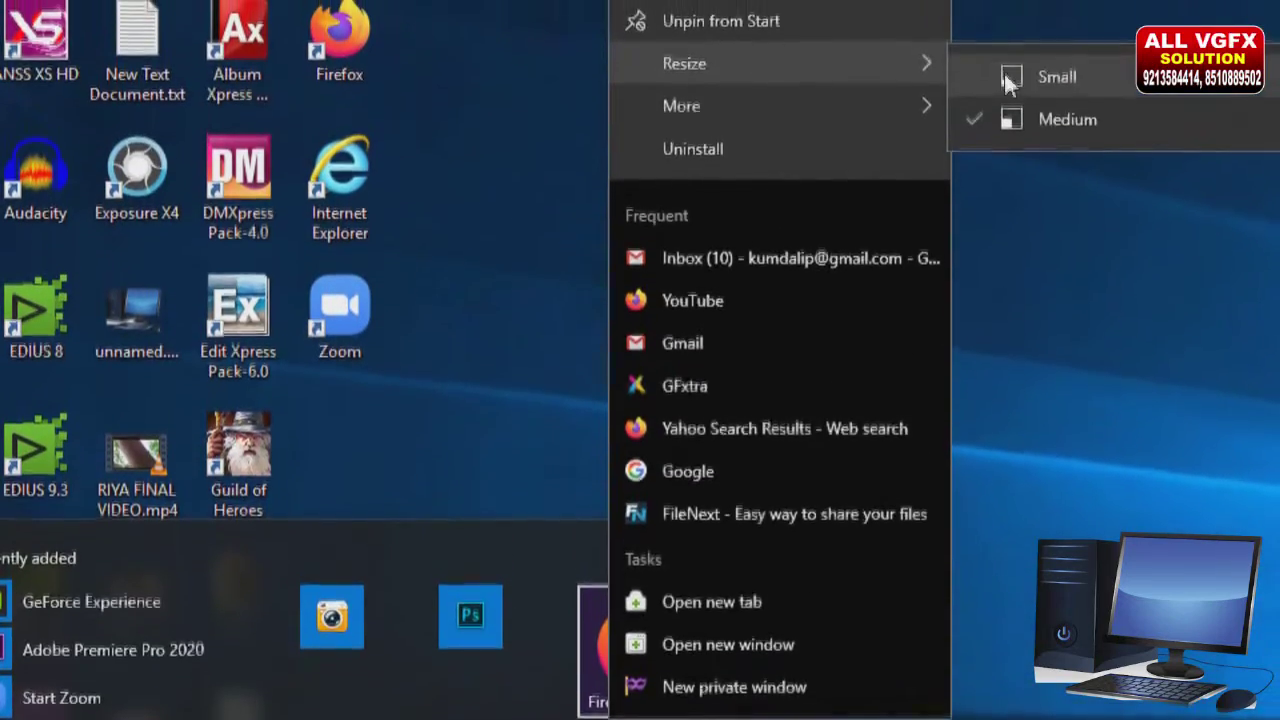
pyautogui.click(1004, 52)
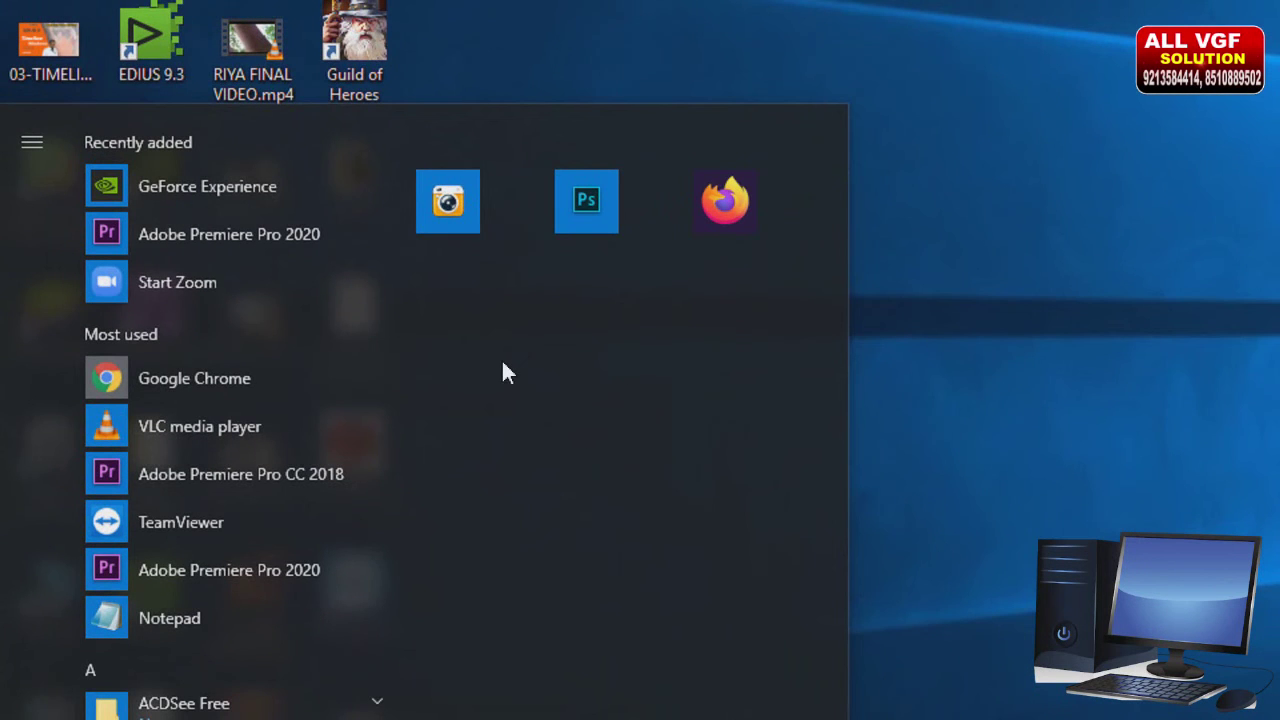
# Resize the Firefox, Photoshop and ACDSee Free tiles in Start to Medium
pyautogui.rightClick(727, 215)
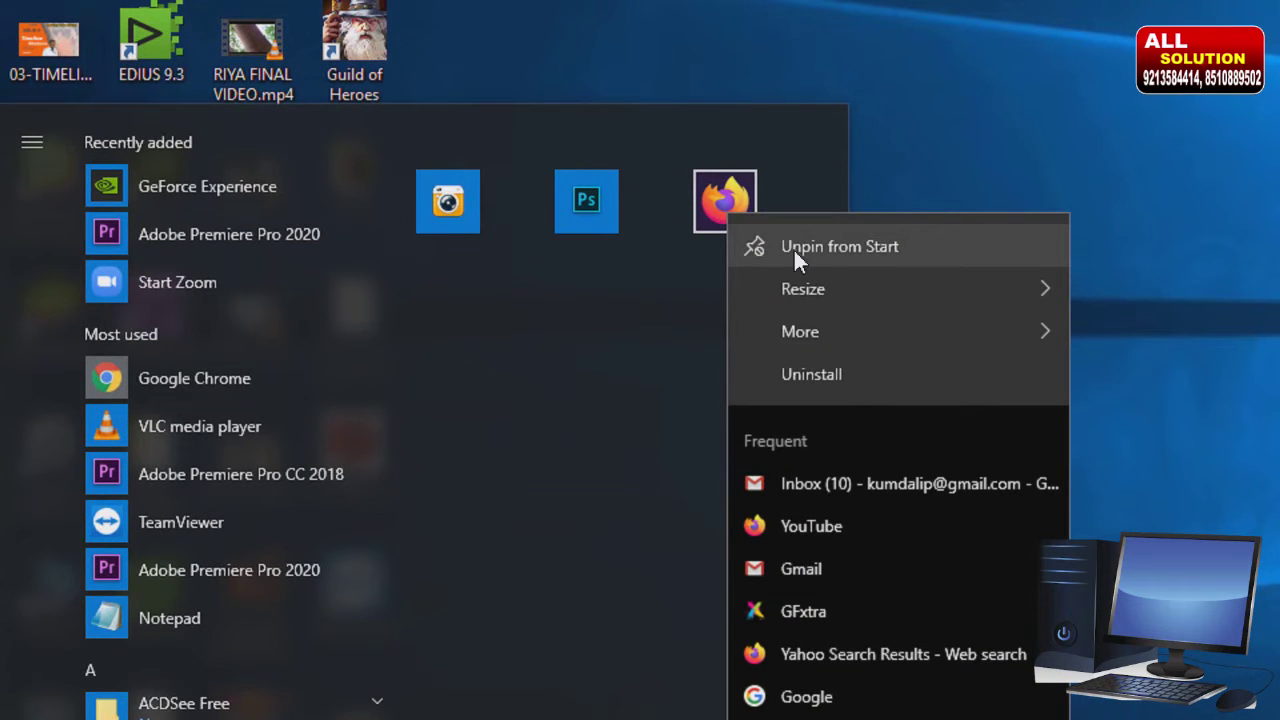
pyautogui.moveTo(845, 284)
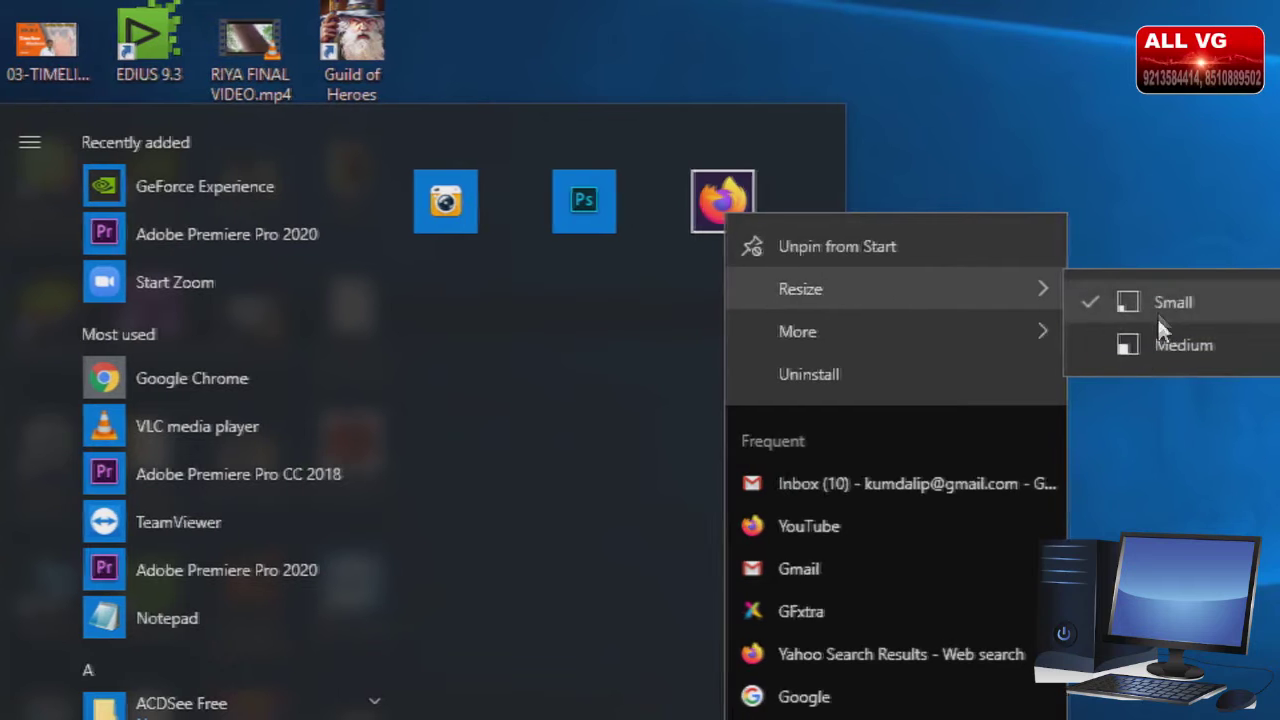
pyautogui.click(1140, 352)
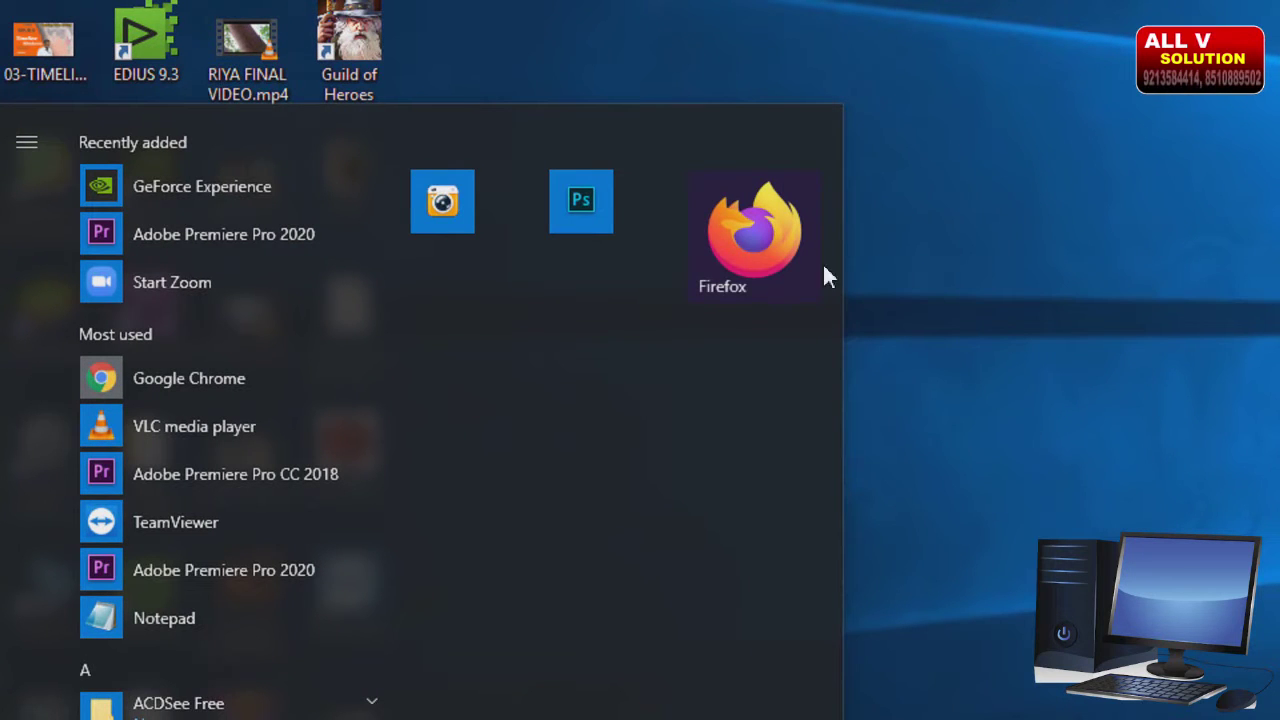
pyautogui.rightClick(580, 222)
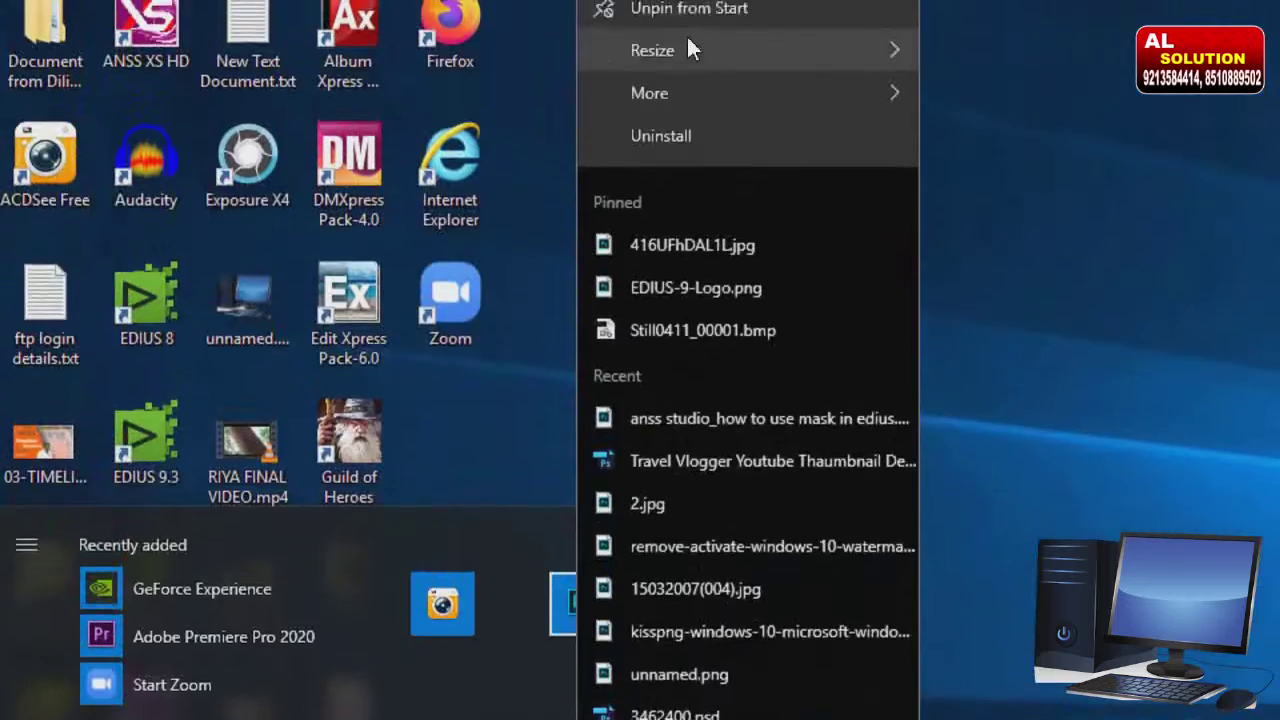
pyautogui.moveTo(726, 63)
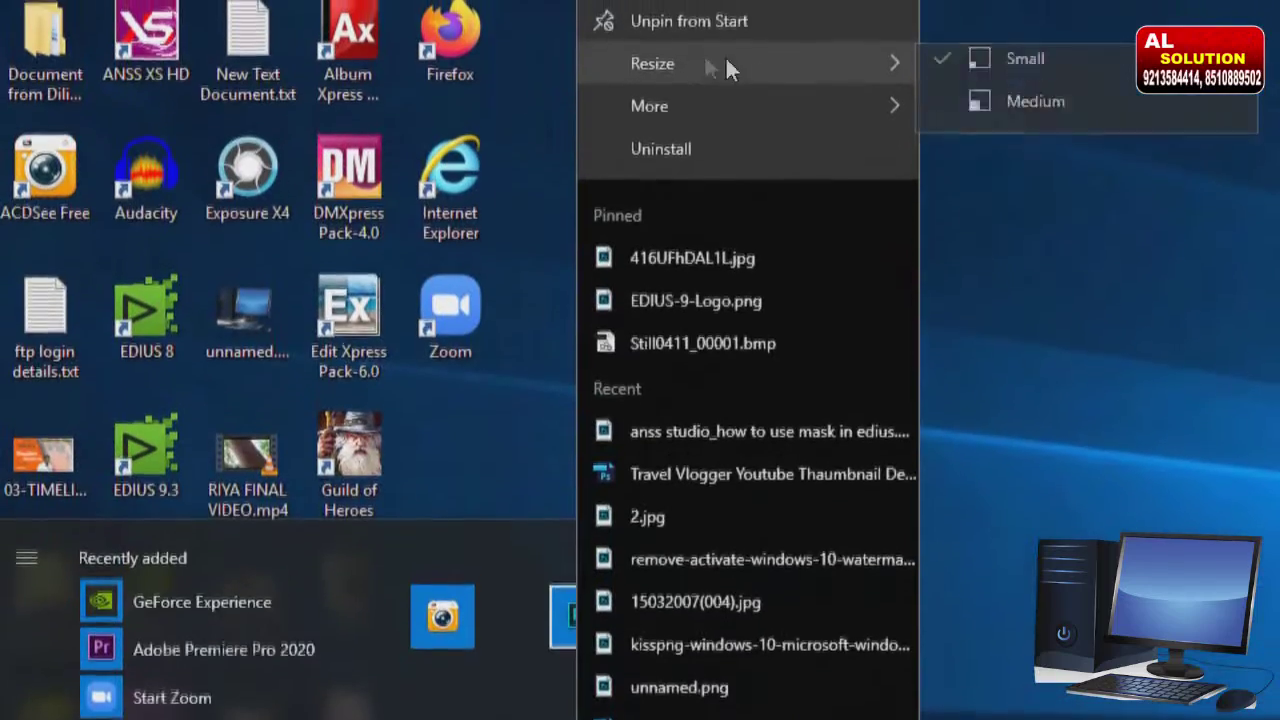
pyautogui.click(990, 133)
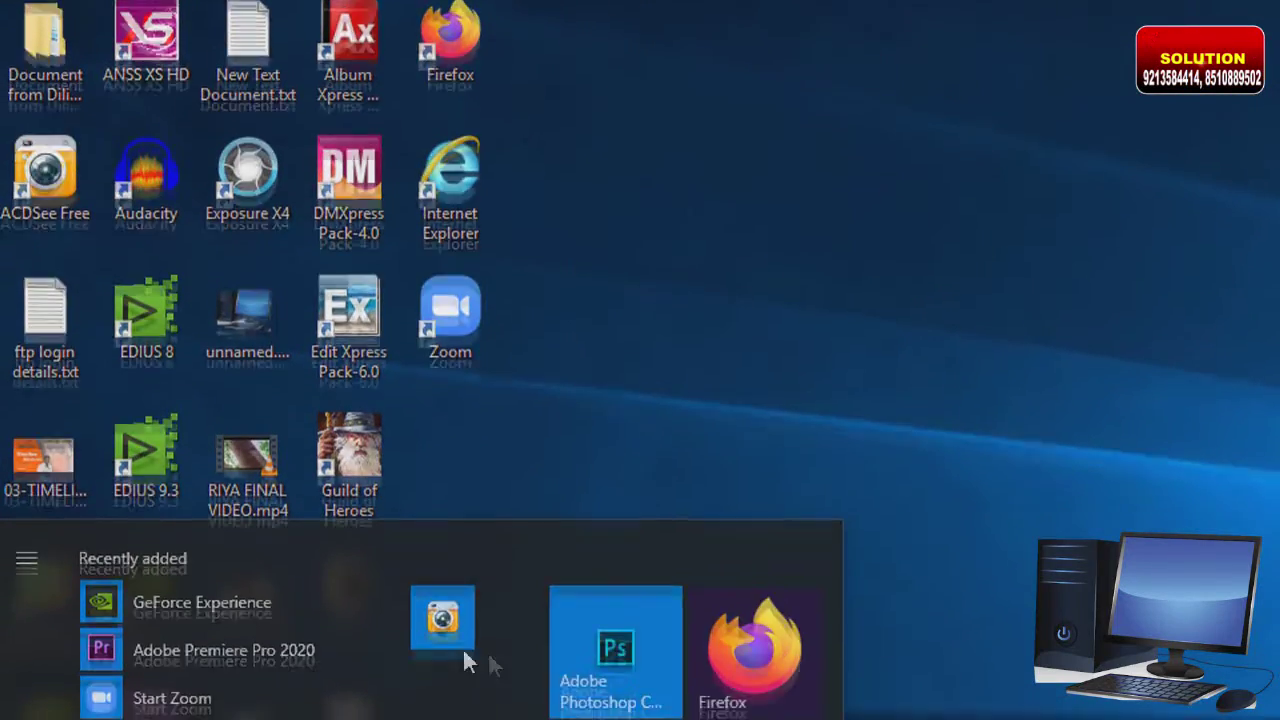
pyautogui.rightClick(468, 645)
pyautogui.moveTo(560, 632)
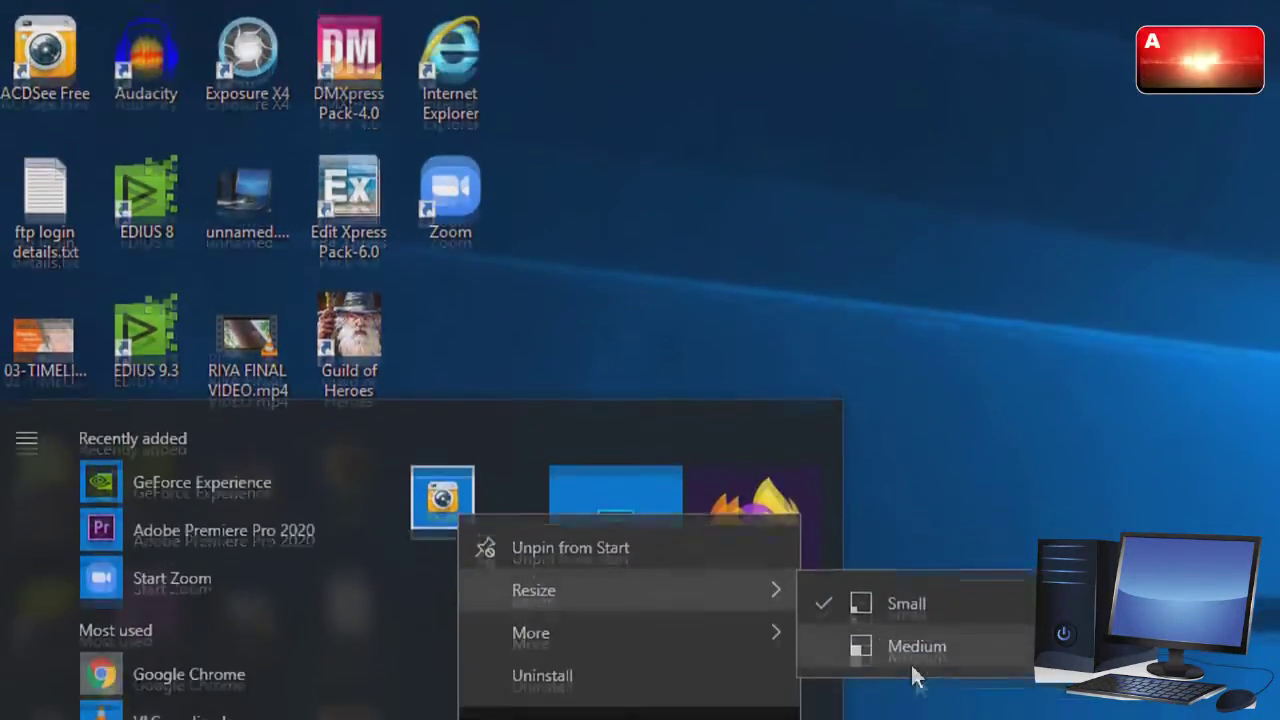
pyautogui.click(903, 626)
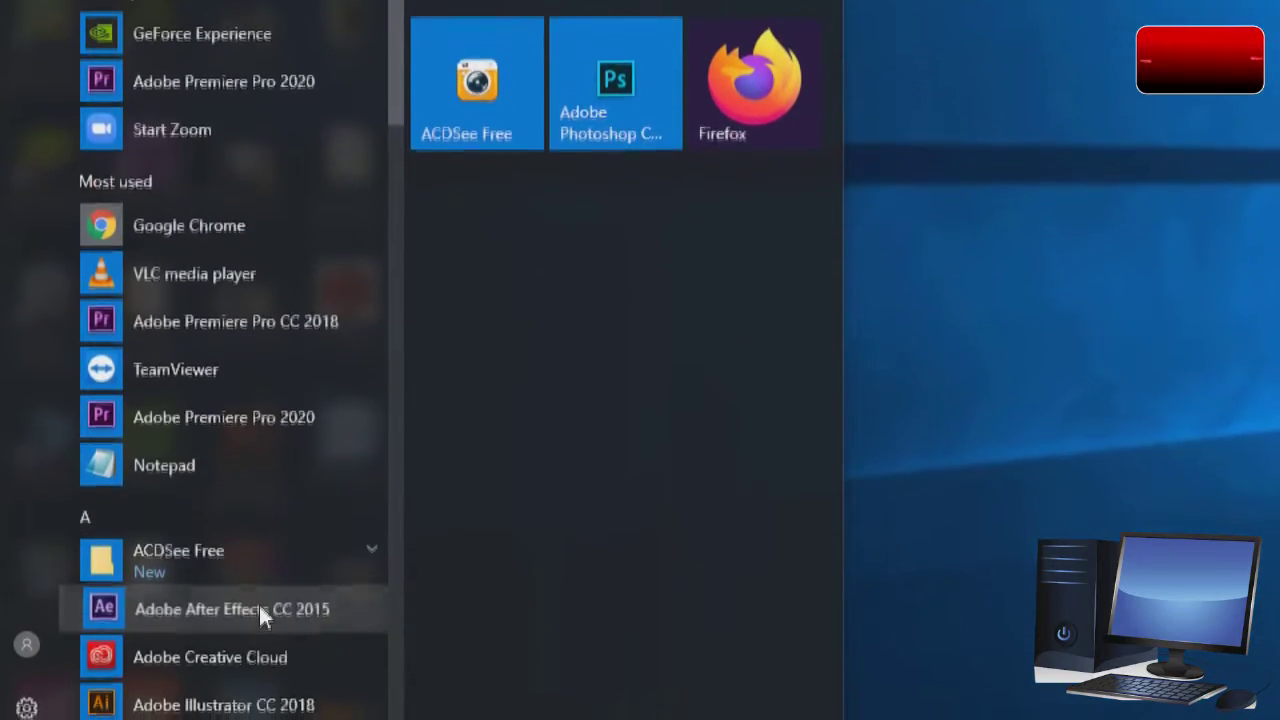
# Pin Adobe After Effects CC 2015 from the app list to Start
pyautogui.rightClick(250, 662)
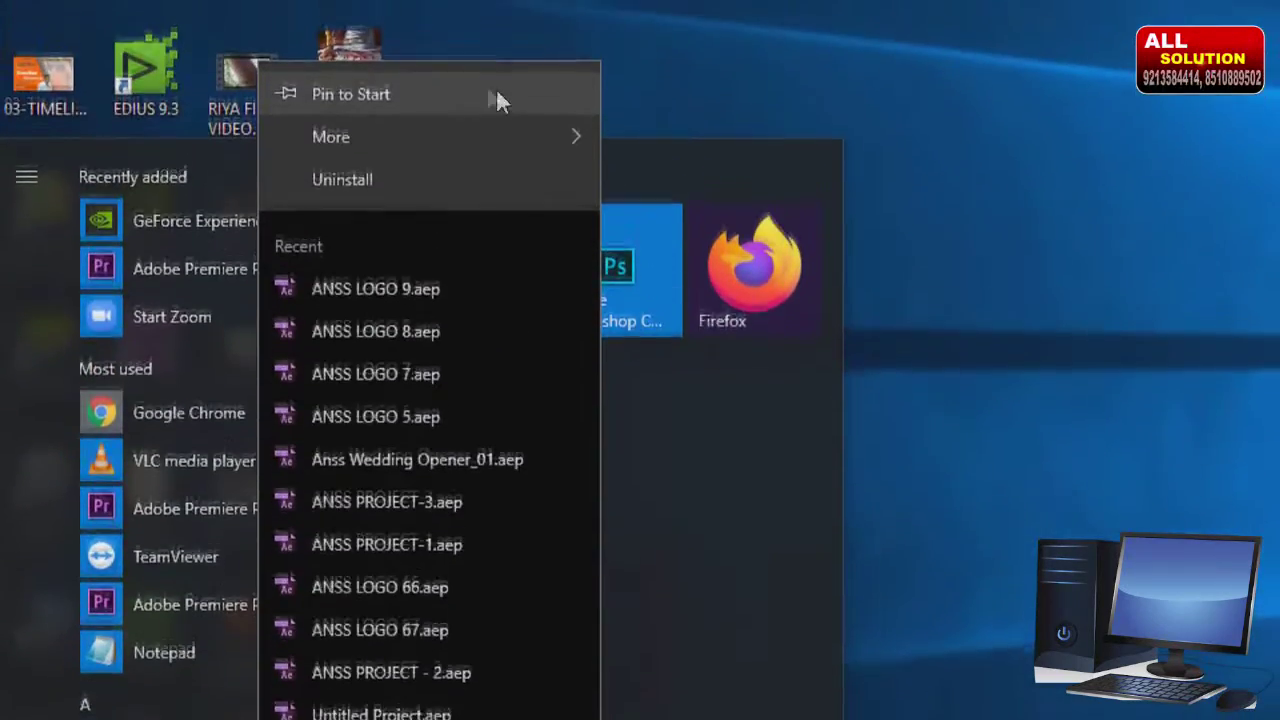
pyautogui.click(406, 105)
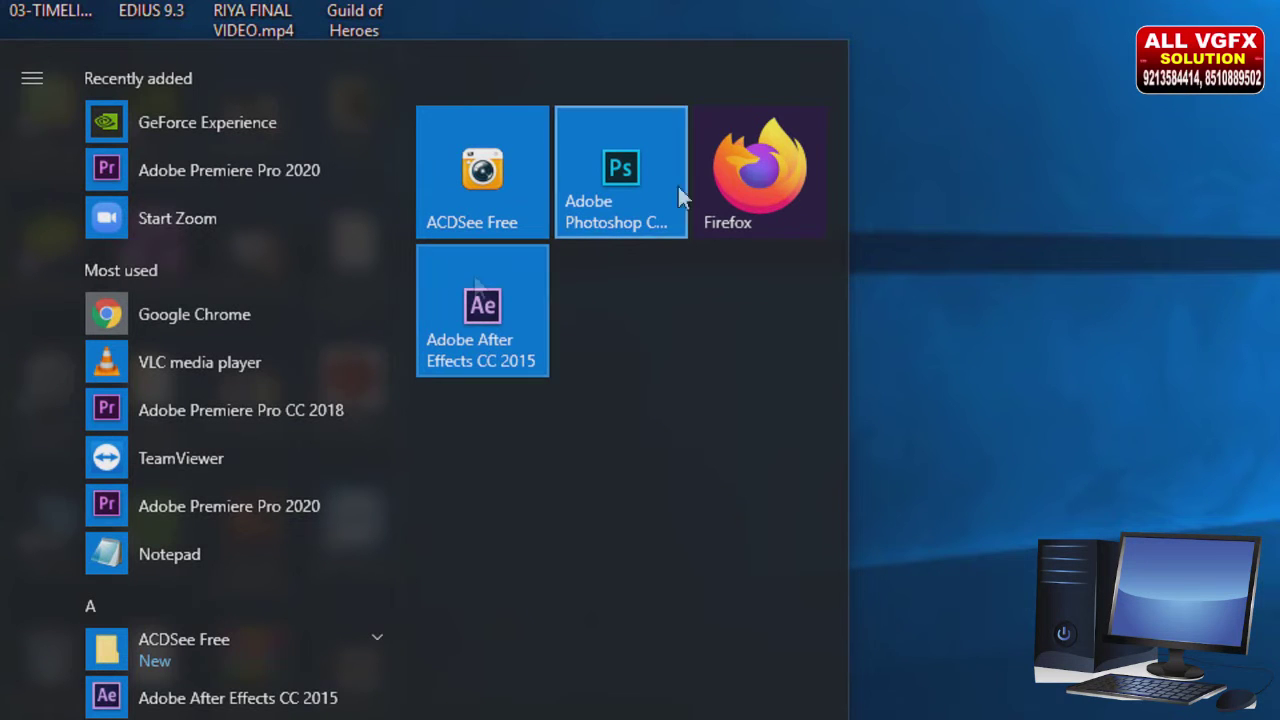
# Unpin the Adobe After Effects CC 2015 and Firefox tiles from Start
pyautogui.rightClick(482, 304)
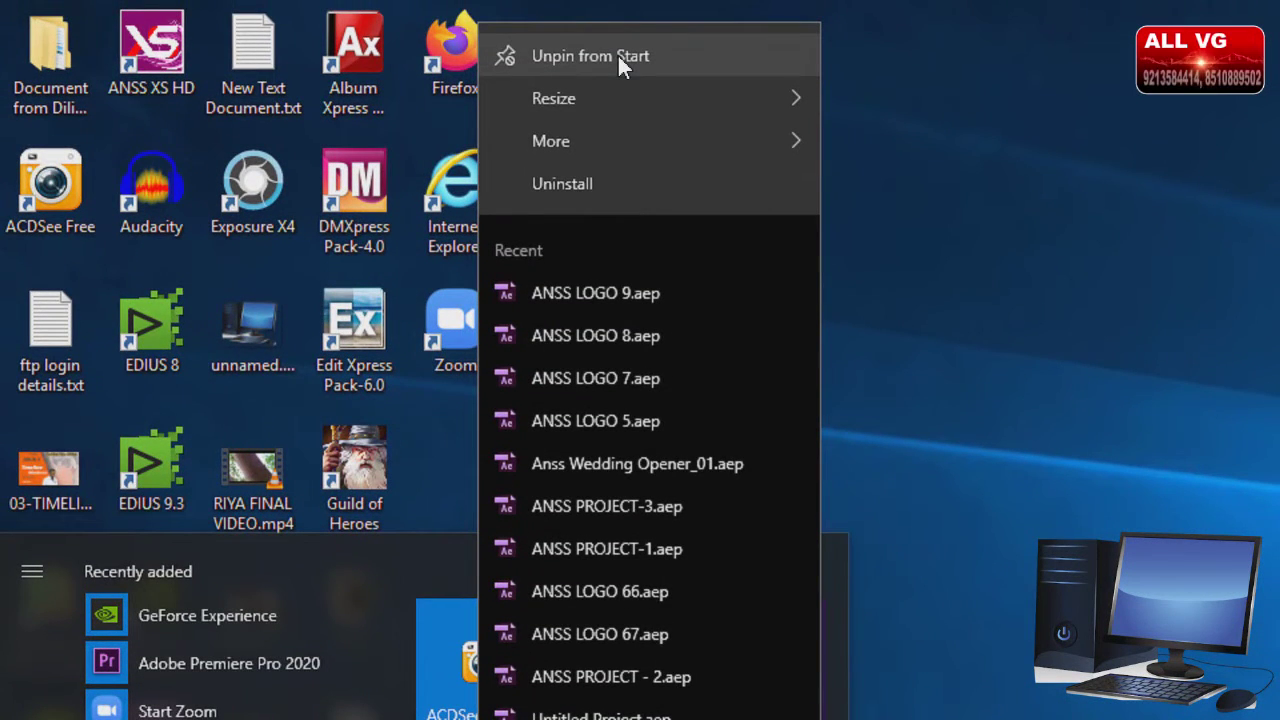
pyautogui.click(617, 56)
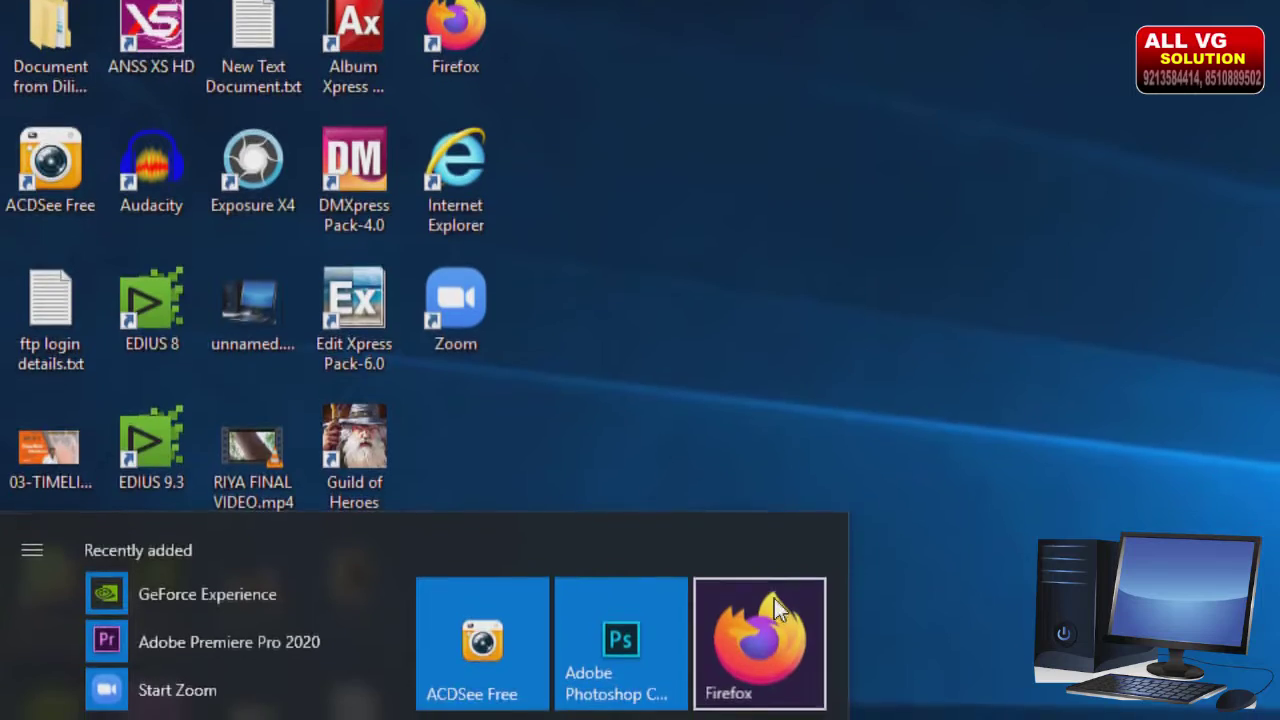
pyautogui.rightClick(774, 609)
pyautogui.click(890, 607)
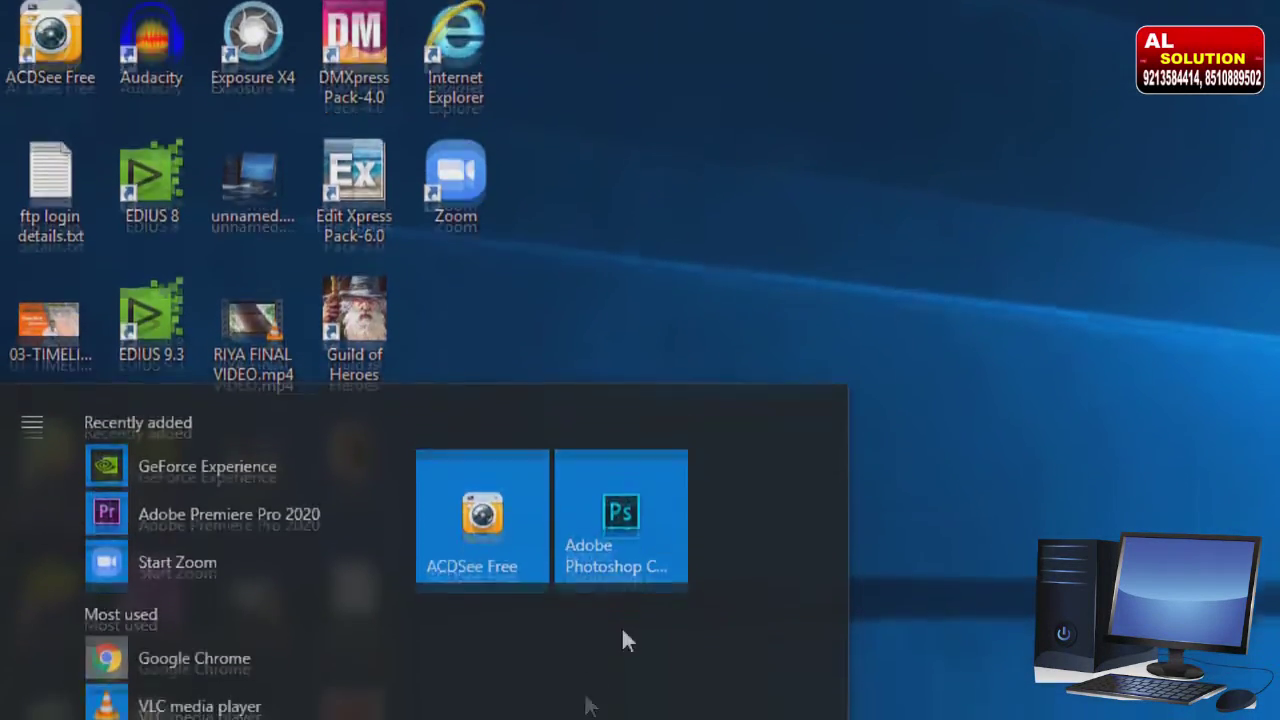
# Choose to uninstall Photoshop from its Start tile, and close the Programs and Features window without removing anything
pyautogui.rightClick(644, 514)
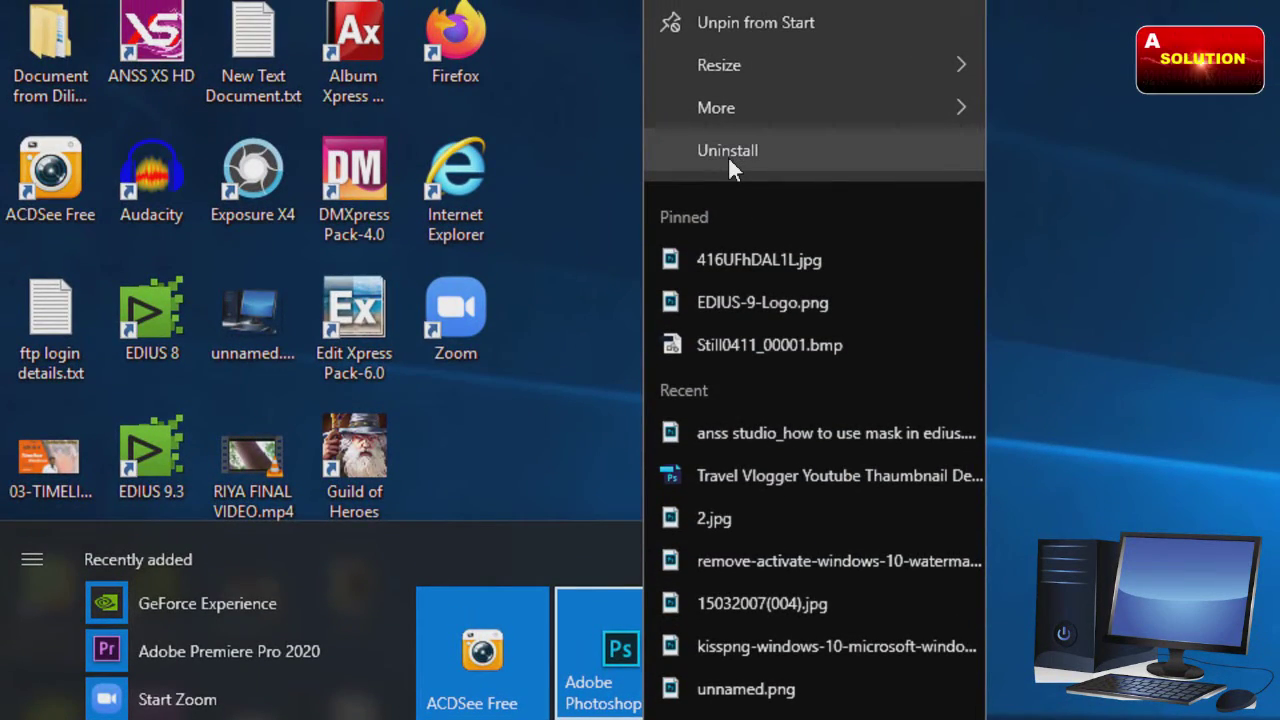
pyautogui.click(730, 153)
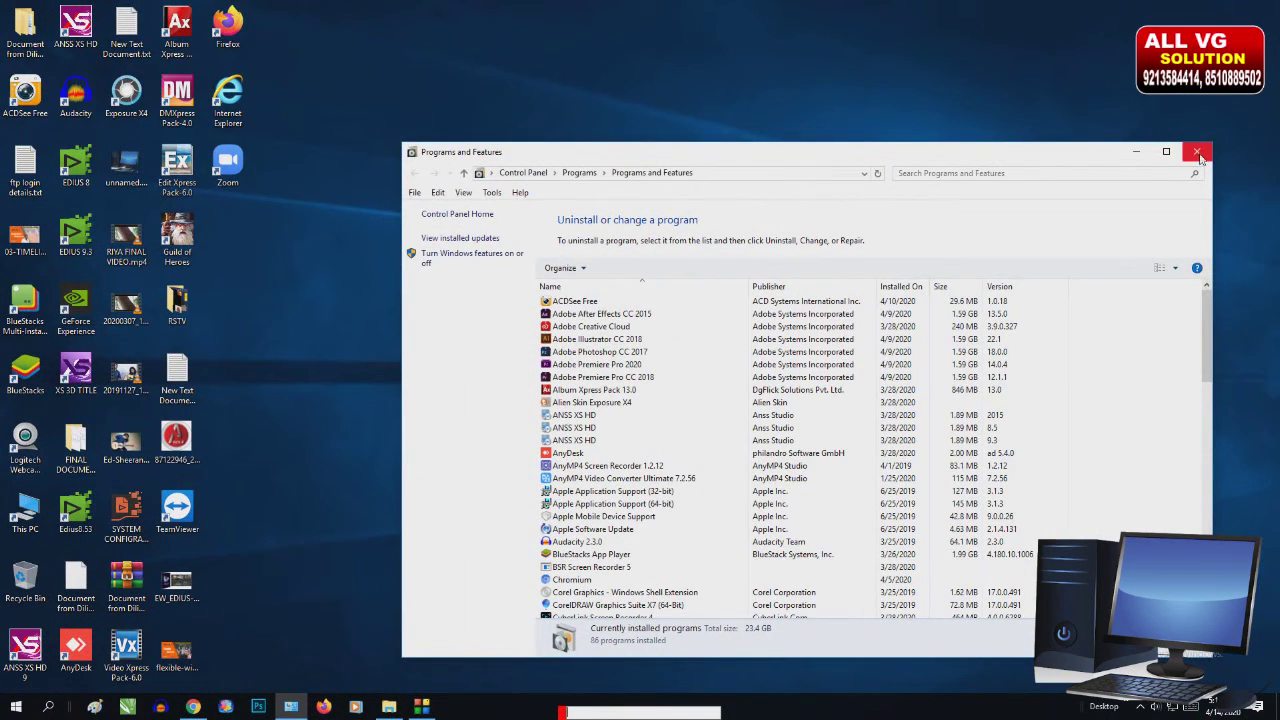
pyautogui.click(1198, 152)
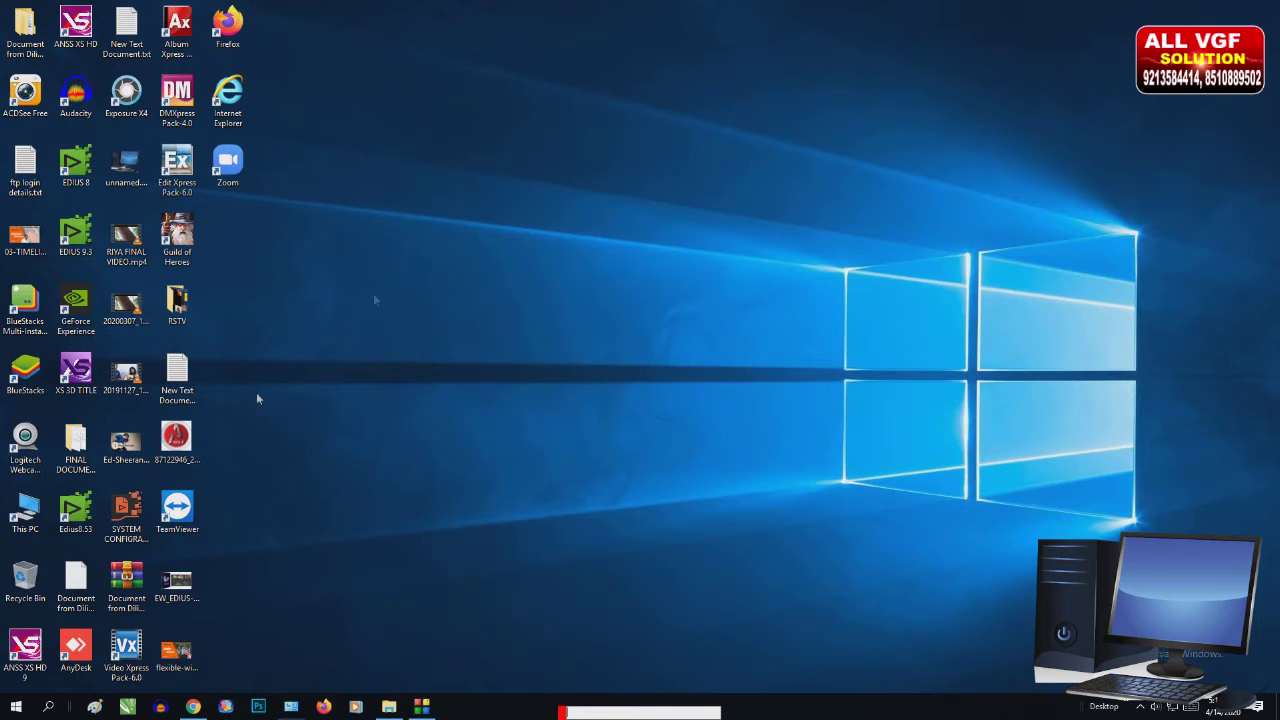